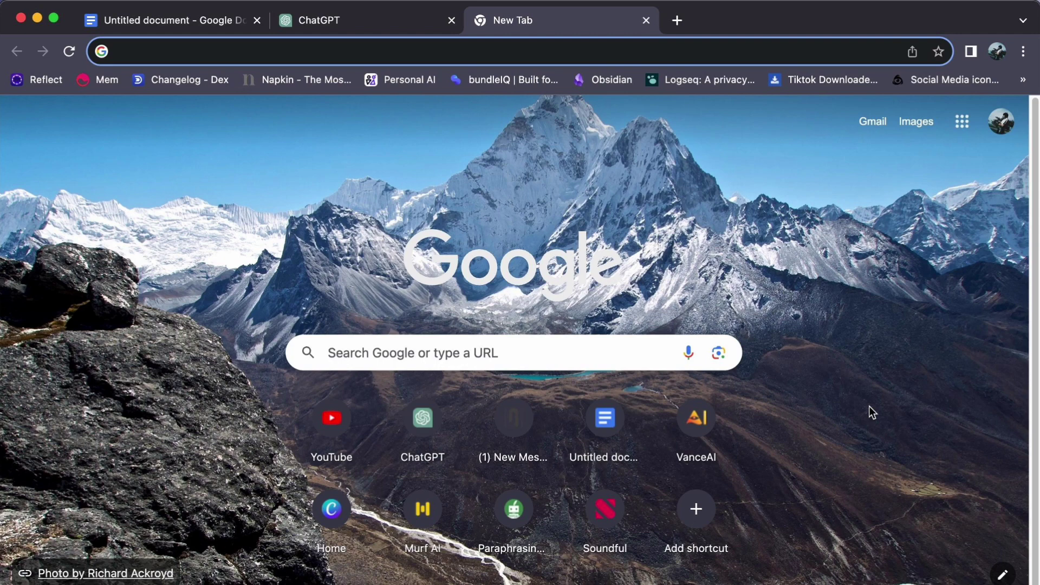
Load the openart.ai home page from the address bar
{"action": "left_click", "coordinate": [167, 57]}
{"action": "type", "text": "openart.ai"}
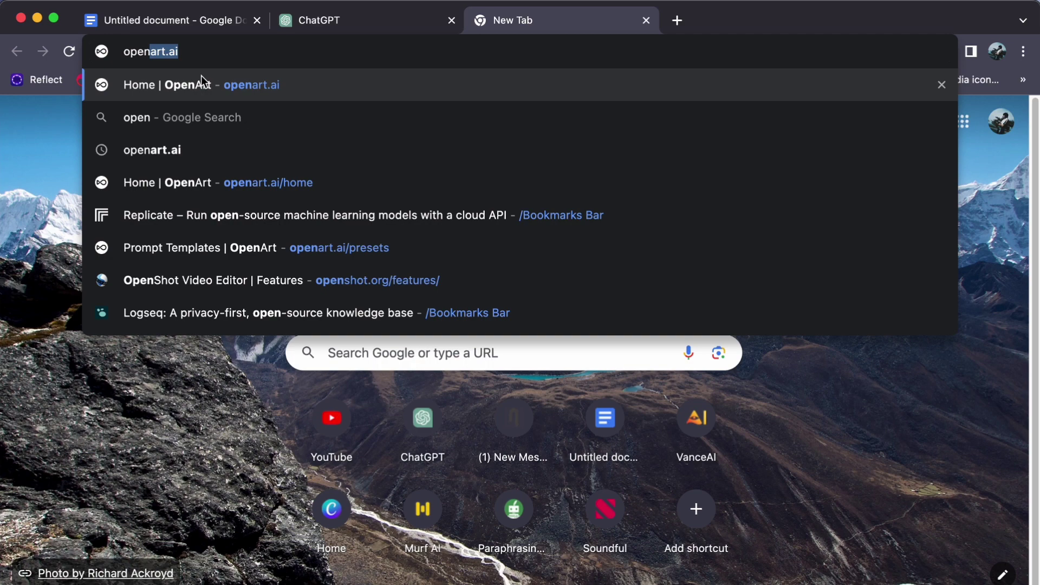
{"action": "key", "text": "Return"}
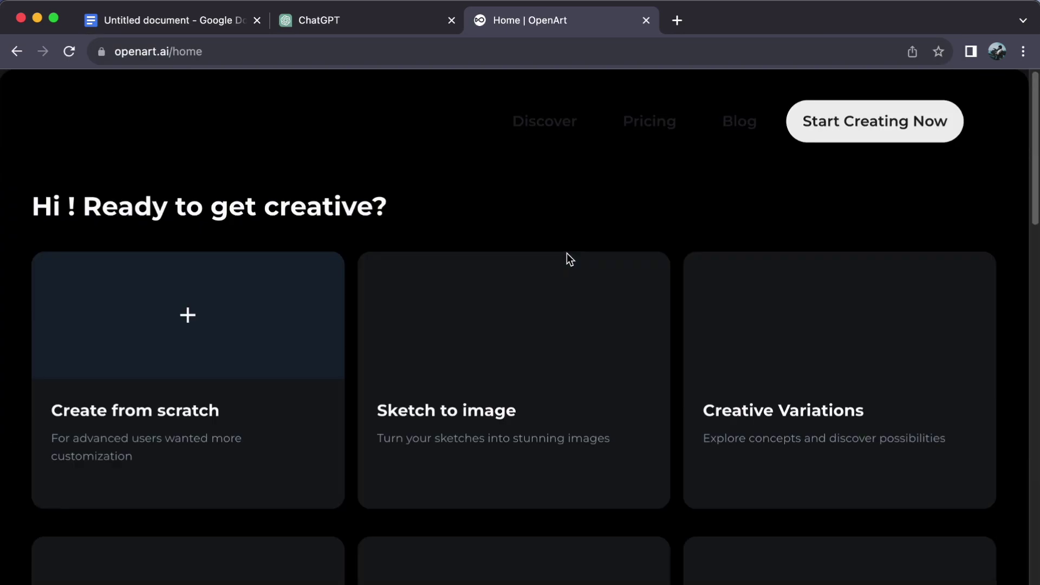
{"action": "key", "text": "super+shift+b"}
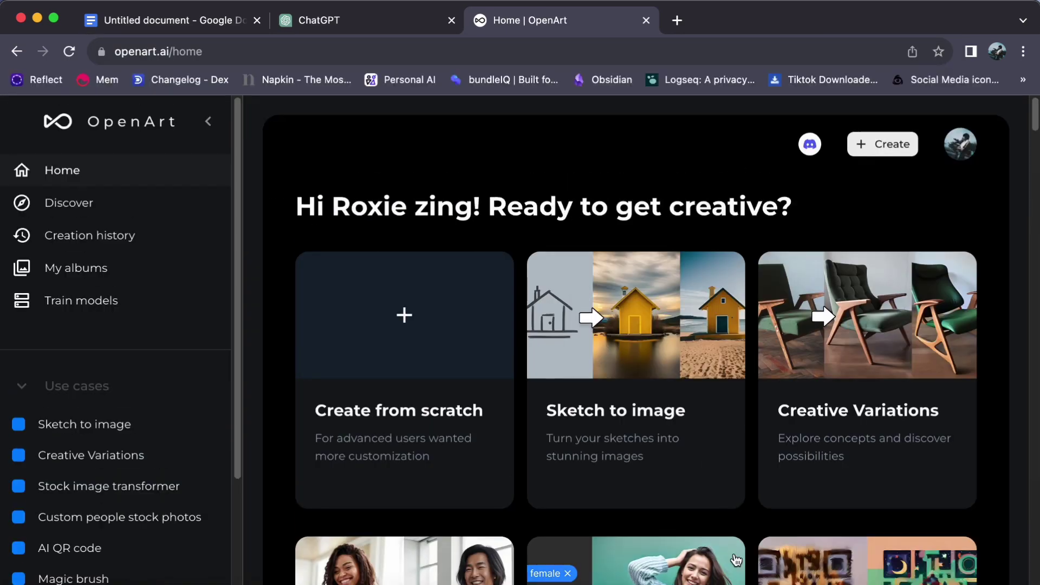
{"action": "scroll", "coordinate": [656, 374], "scroll_direction": "down", "scroll_amount": 3}
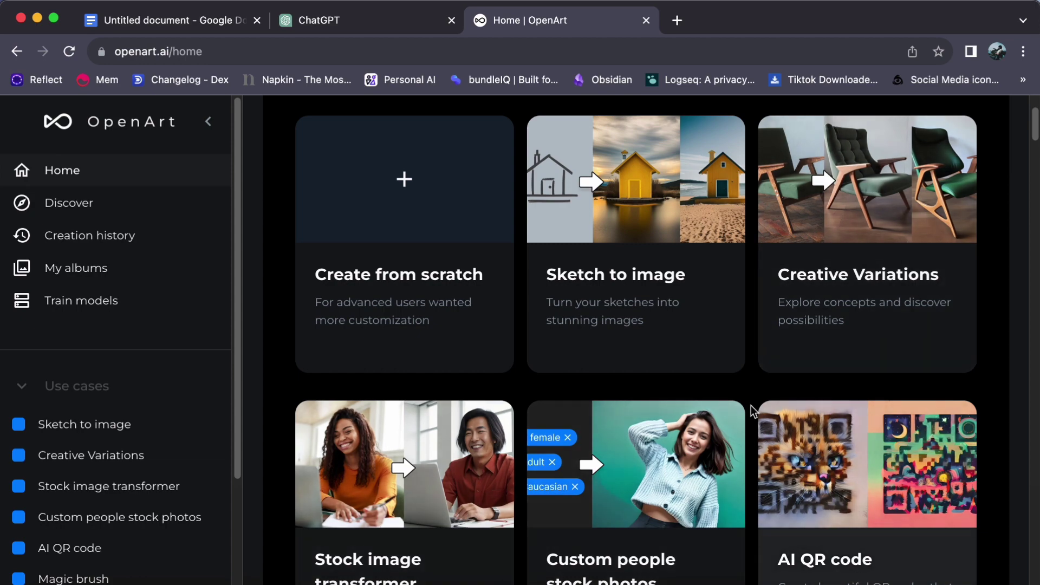
{"action": "scroll", "coordinate": [737, 378], "scroll_direction": "down", "scroll_amount": 5}
{"action": "scroll", "coordinate": [736, 377], "scroll_direction": "up", "scroll_amount": 5}
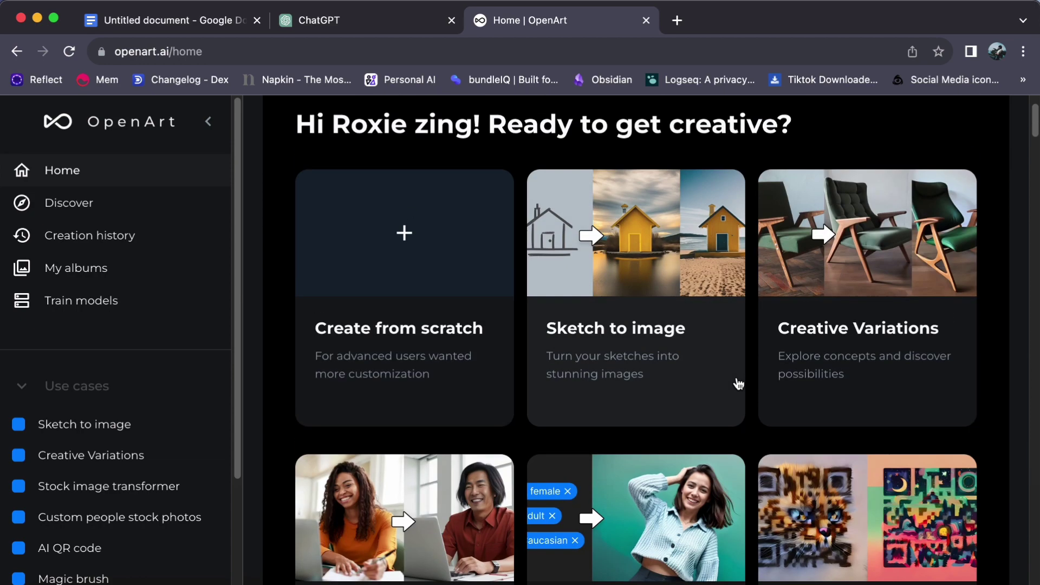
{"action": "scroll", "coordinate": [737, 384], "scroll_direction": "up", "scroll_amount": 2}
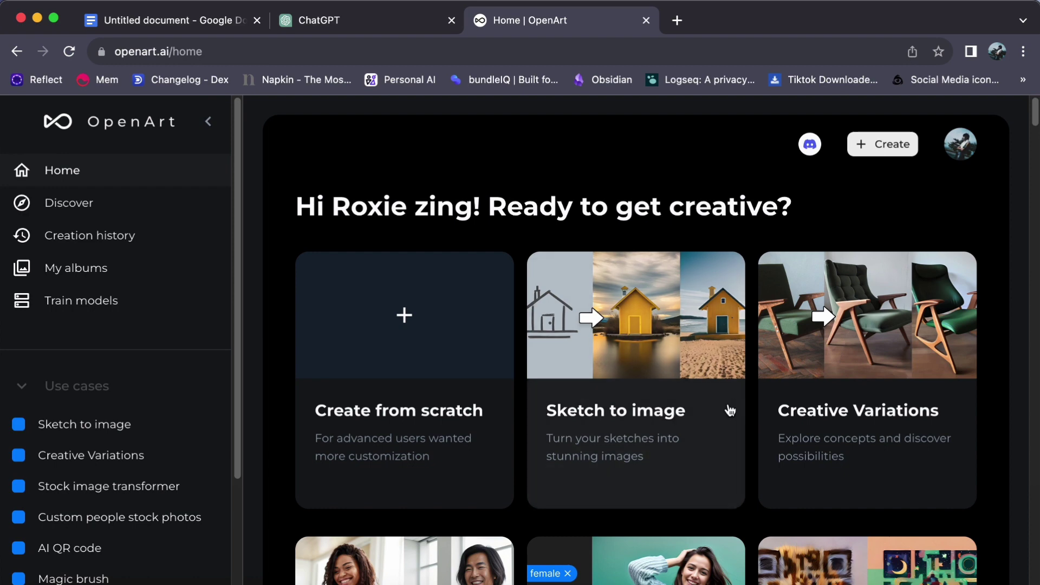
{"action": "scroll", "coordinate": [723, 420], "scroll_direction": "down", "scroll_amount": 1}
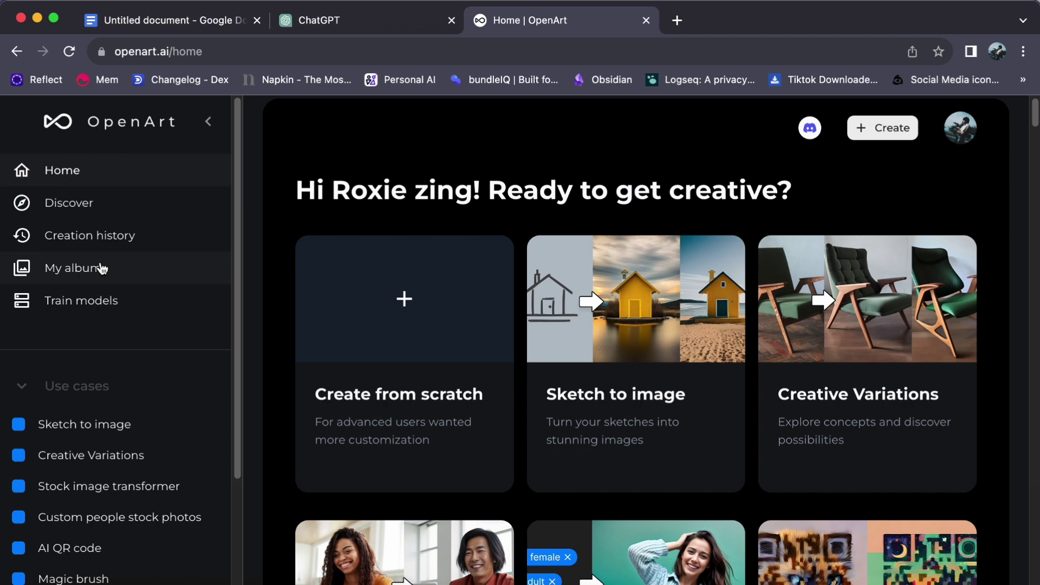
Go to My albums, then start a new creation with the + Create button
{"action": "left_click", "coordinate": [100, 269]}
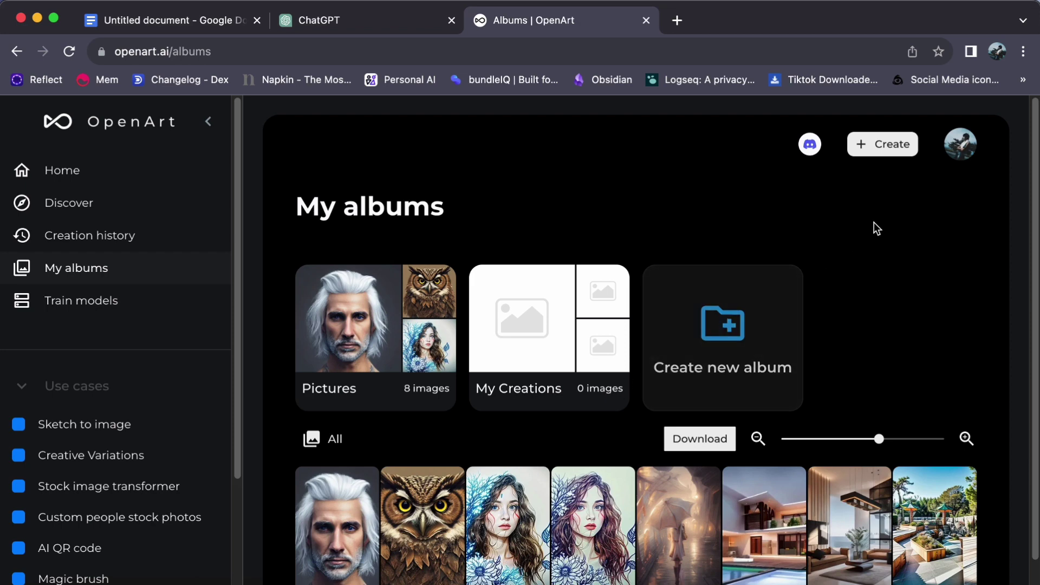
{"action": "left_click", "coordinate": [873, 152]}
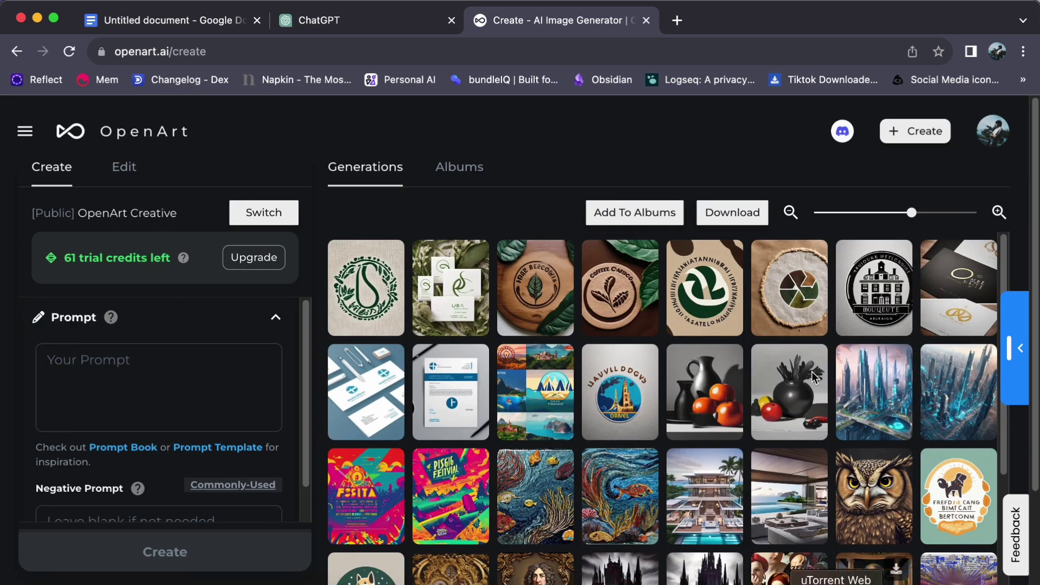
Navigate back to the My albums page with the Pictures album
{"action": "left_click", "coordinate": [17, 51]}
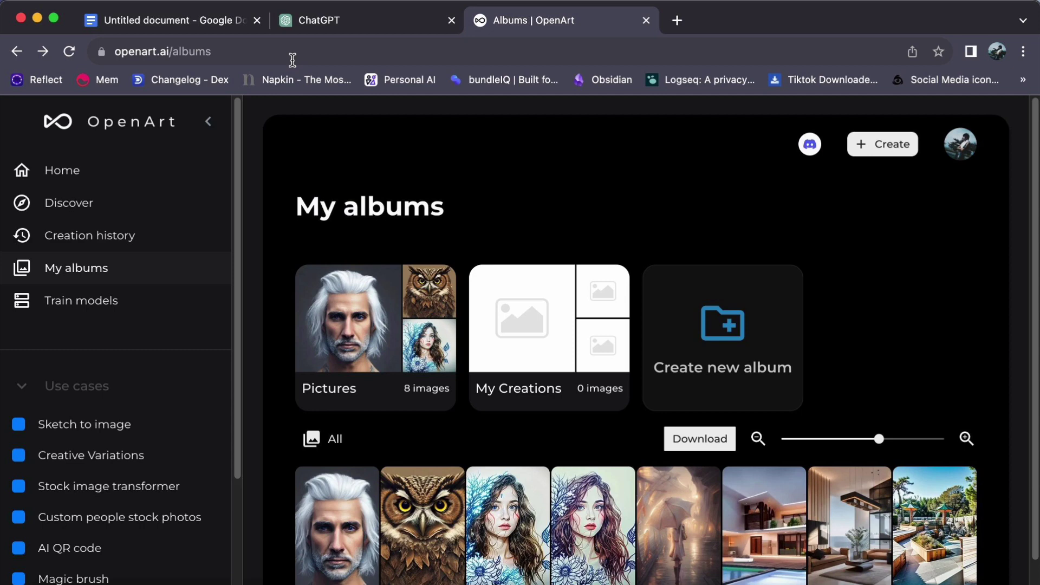
{"action": "scroll", "coordinate": [317, 255], "scroll_direction": "down", "scroll_amount": 1}
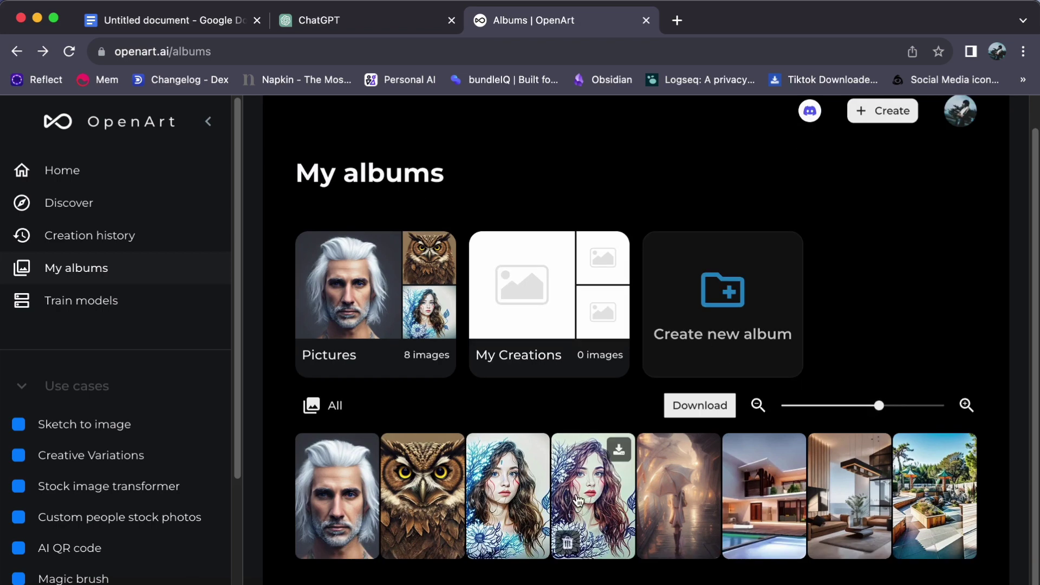
View the long-haired girl among blue flowers portrait in detail
{"action": "left_click", "coordinate": [577, 504]}
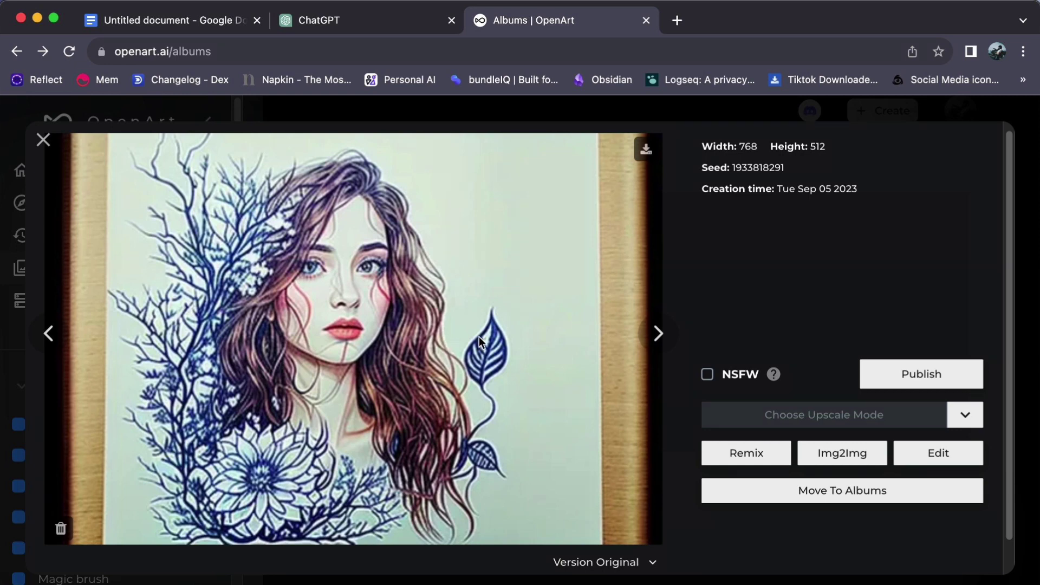
Upscale the portrait with the 2x + Face mode to produce the X2face version
{"action": "left_click", "coordinate": [973, 412]}
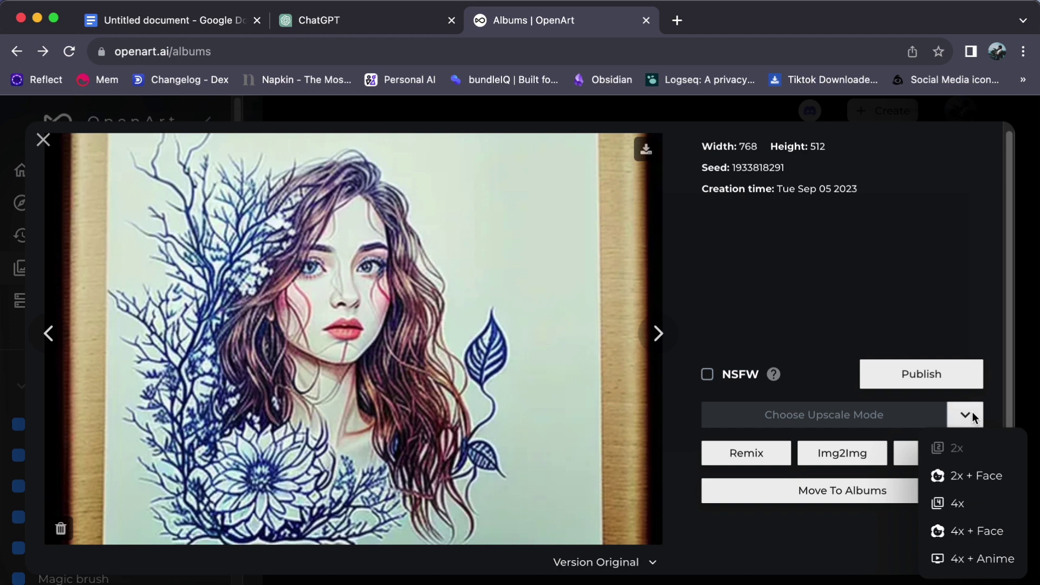
{"action": "left_click", "coordinate": [971, 476]}
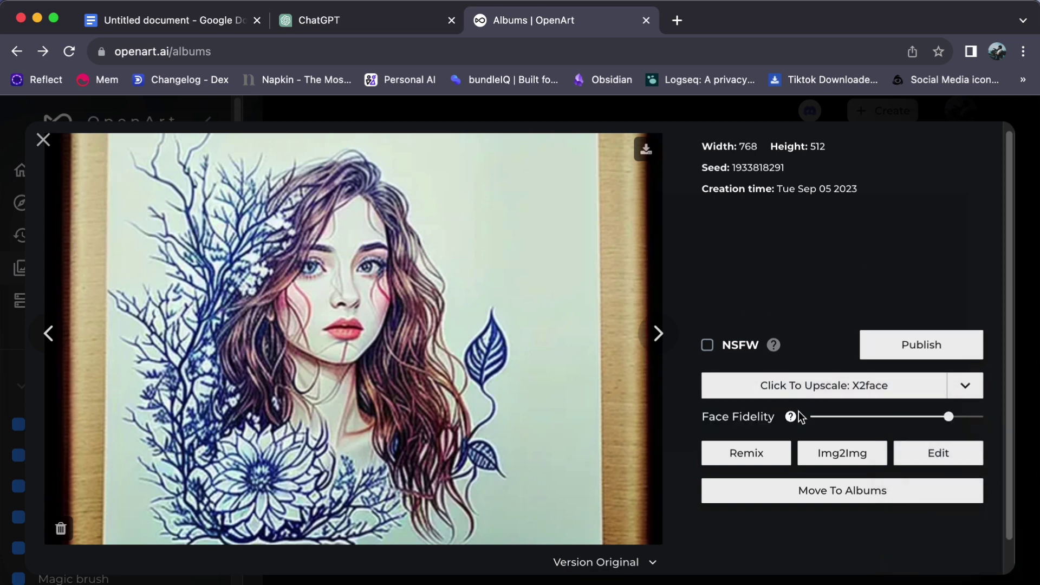
{"action": "left_click", "coordinate": [833, 395]}
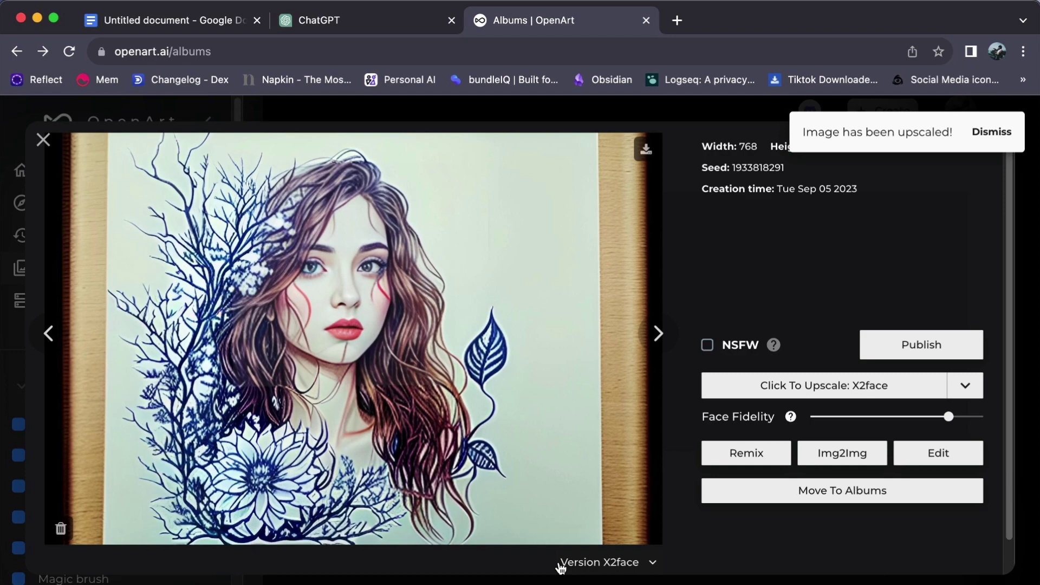
Switch the portrait's version between ORIGINAL, 2x + Face and 2x to compare them
{"action": "left_click", "coordinate": [609, 569]}
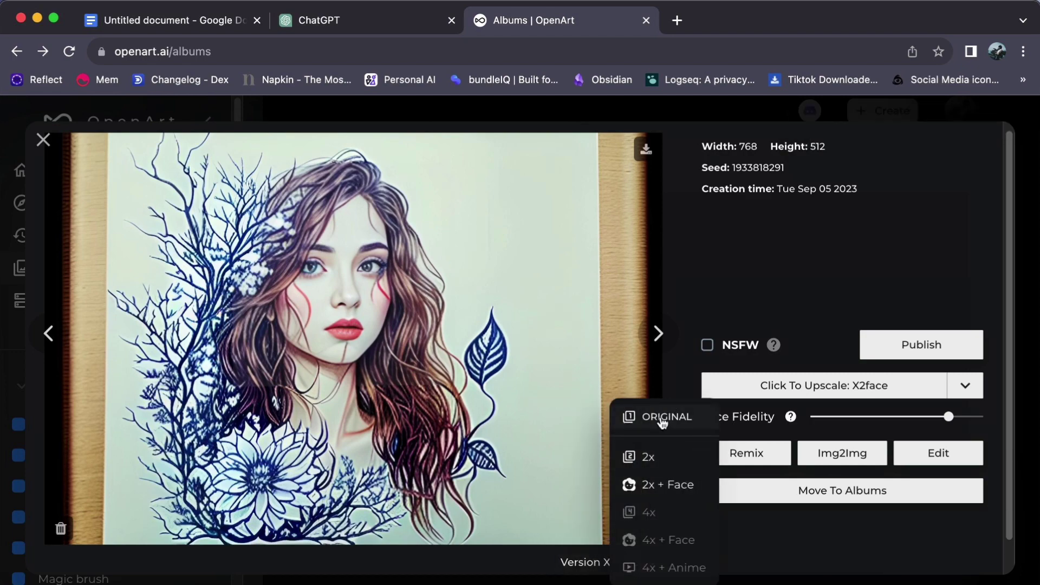
{"action": "left_click", "coordinate": [662, 418]}
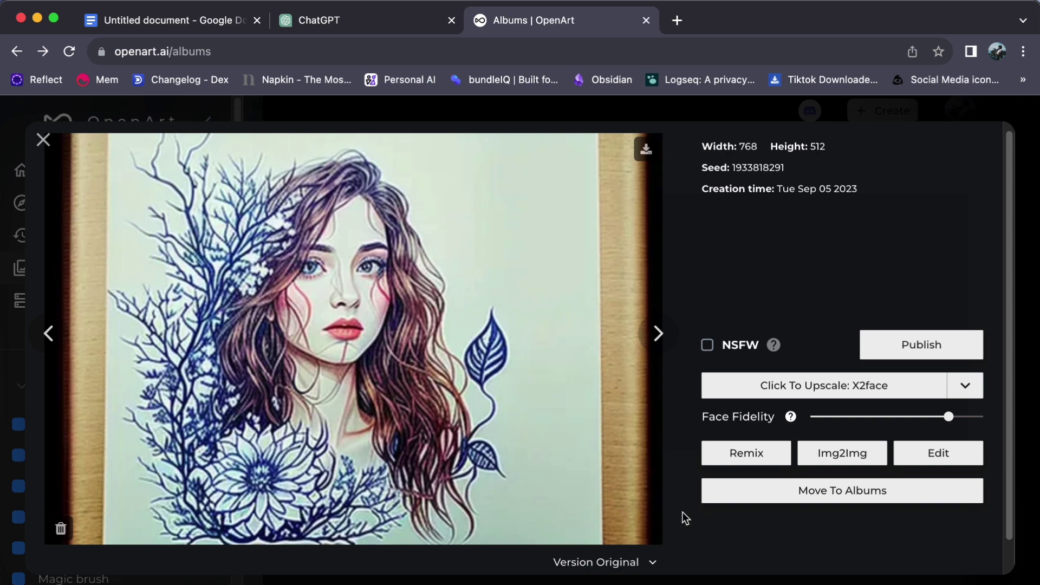
{"action": "left_click", "coordinate": [615, 562]}
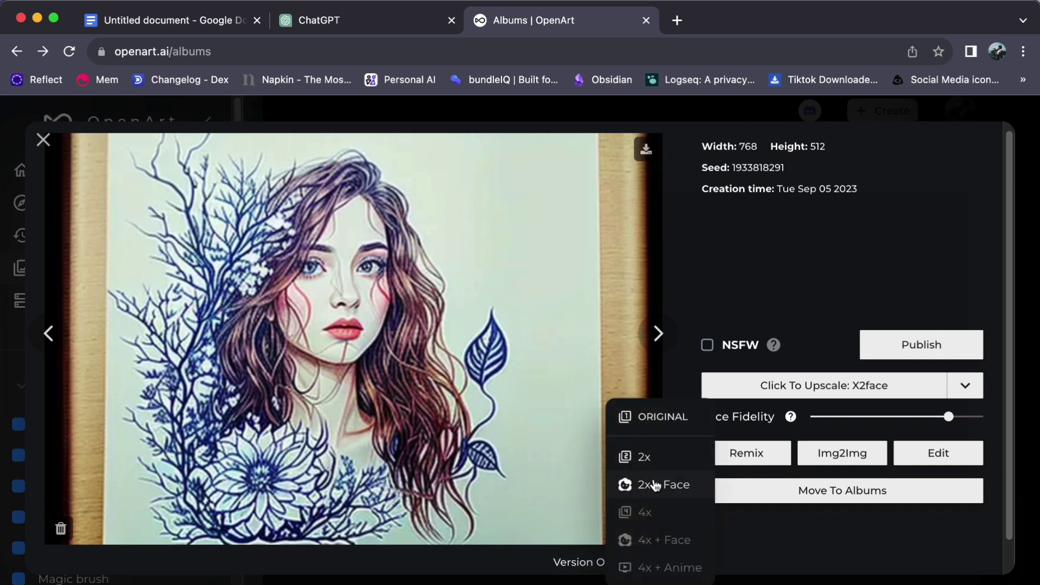
{"action": "left_click", "coordinate": [654, 485]}
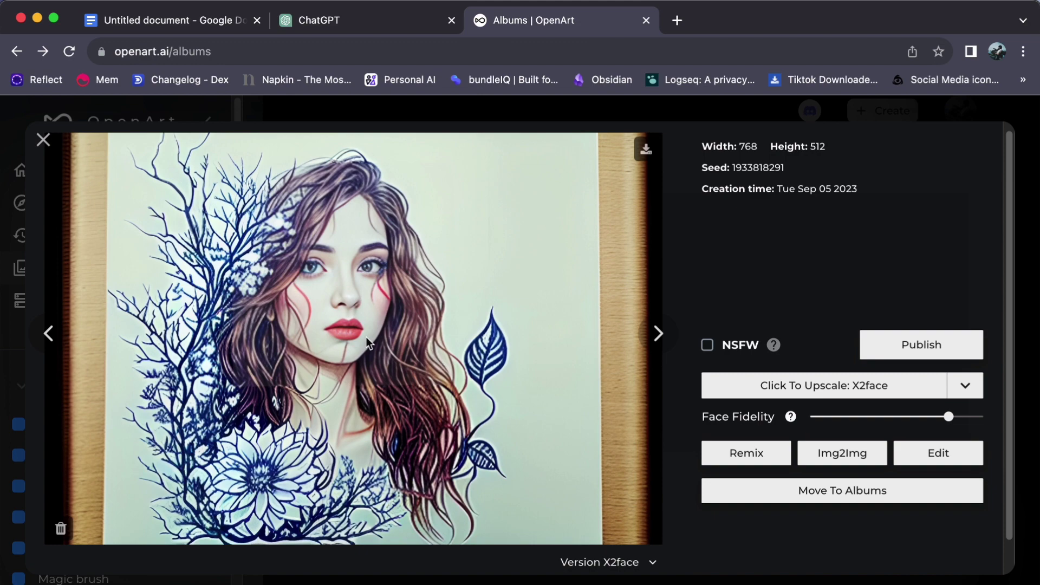
{"action": "left_click", "coordinate": [627, 563]}
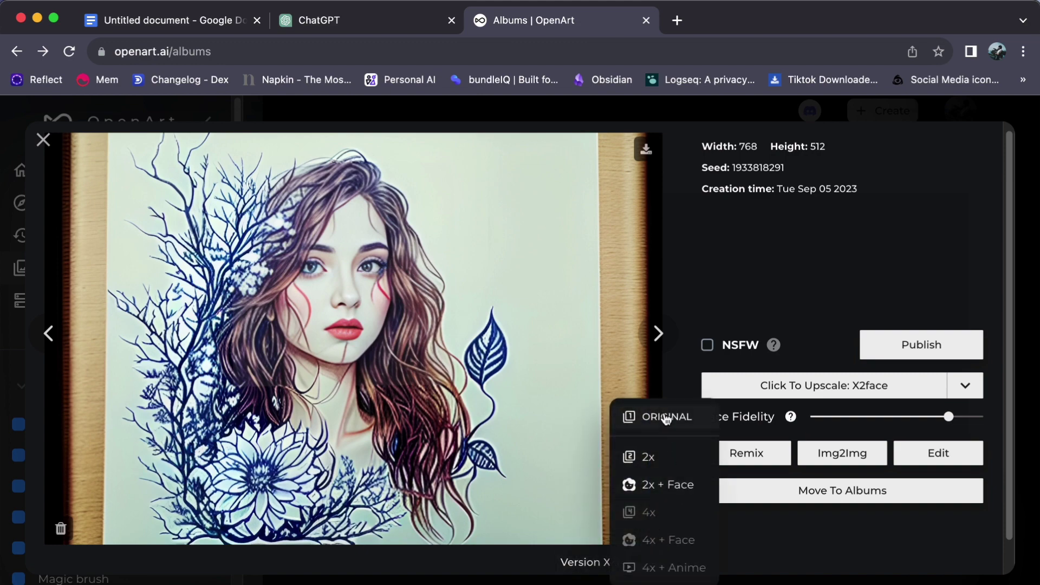
{"action": "left_click", "coordinate": [653, 459]}
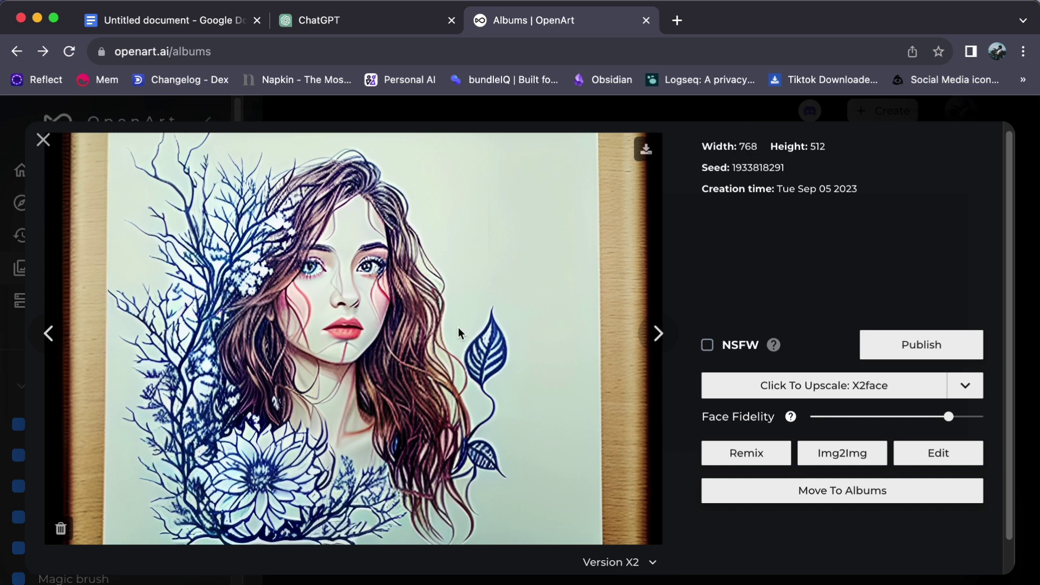
Flip between ORIGINAL and 2x + Face once more, finishing on the ORIGINAL version
{"action": "left_click", "coordinate": [630, 565]}
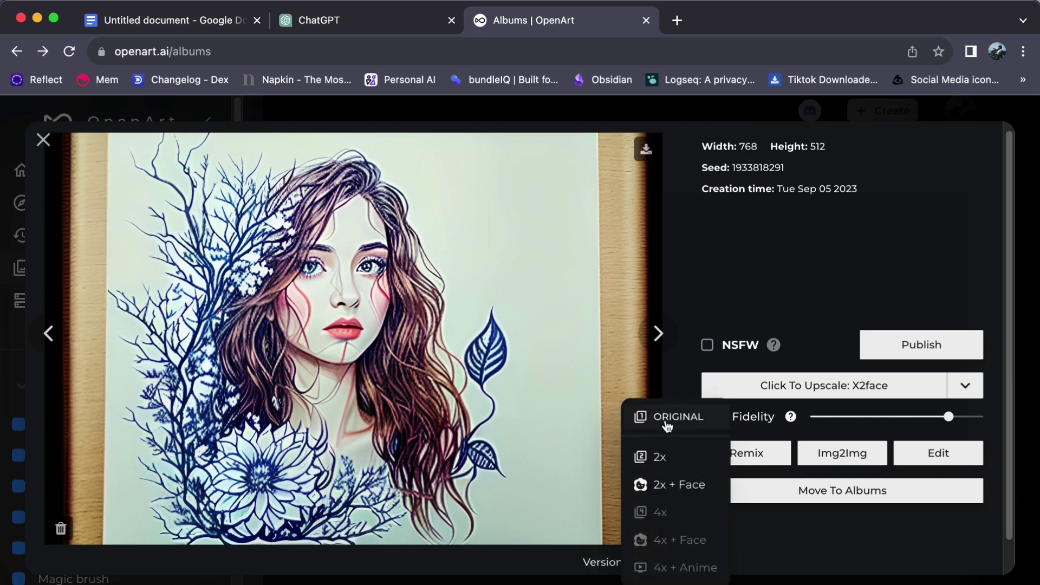
{"action": "left_click", "coordinate": [666, 418]}
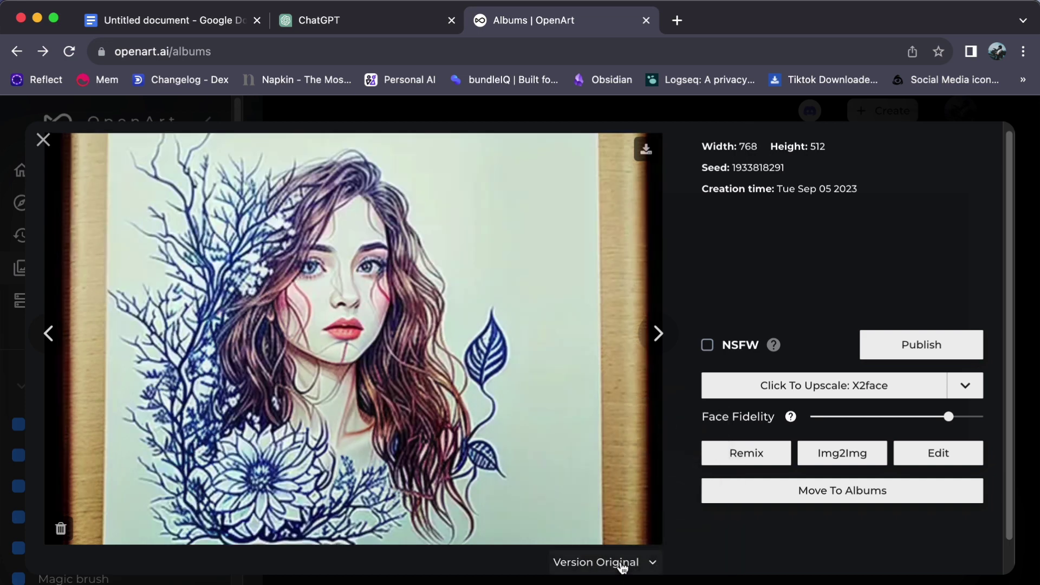
{"action": "left_click", "coordinate": [622, 564]}
{"action": "left_click", "coordinate": [655, 484]}
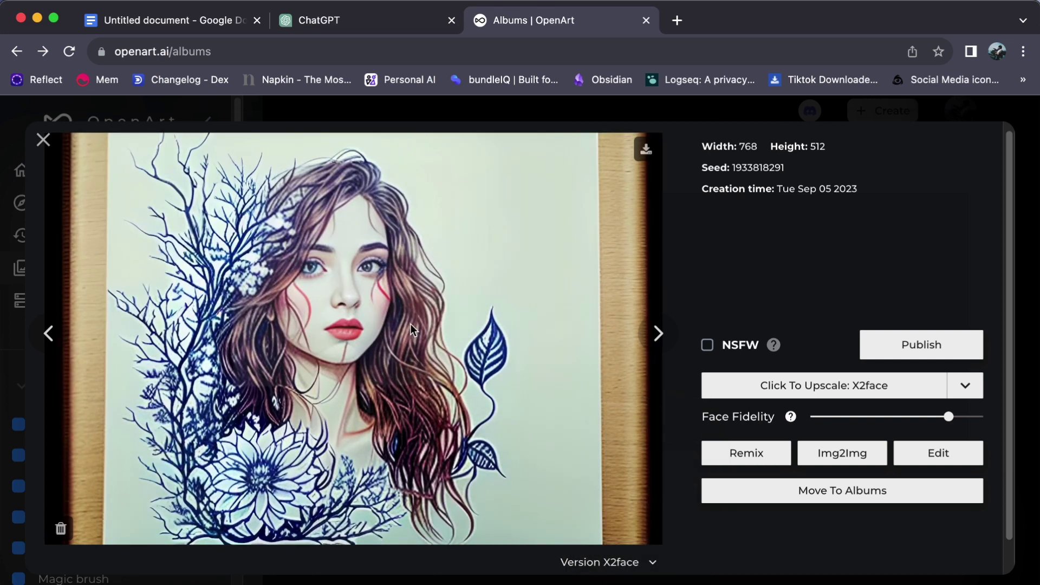
{"action": "left_click", "coordinate": [629, 565]}
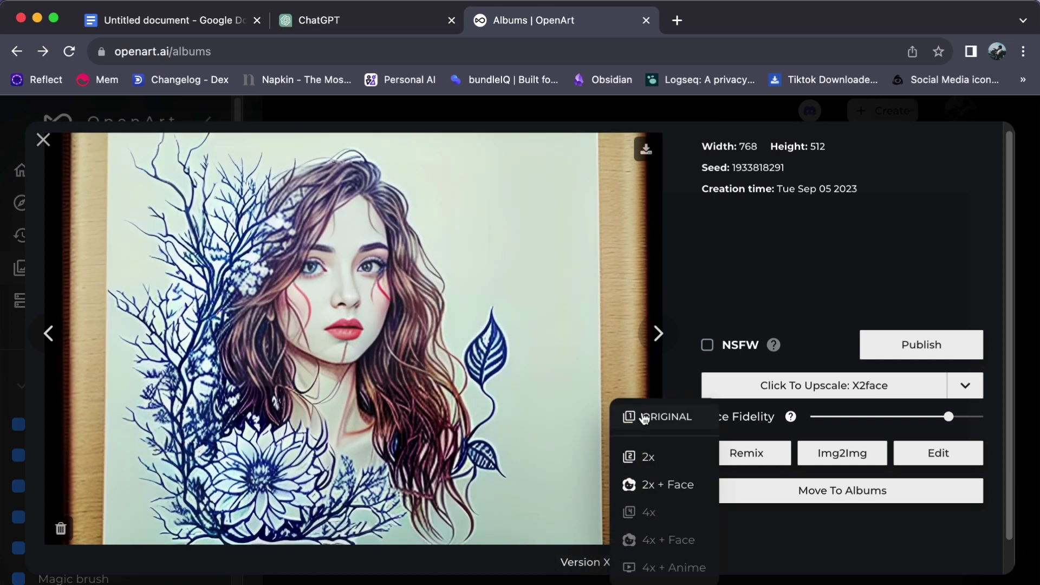
{"action": "left_click", "coordinate": [644, 419]}
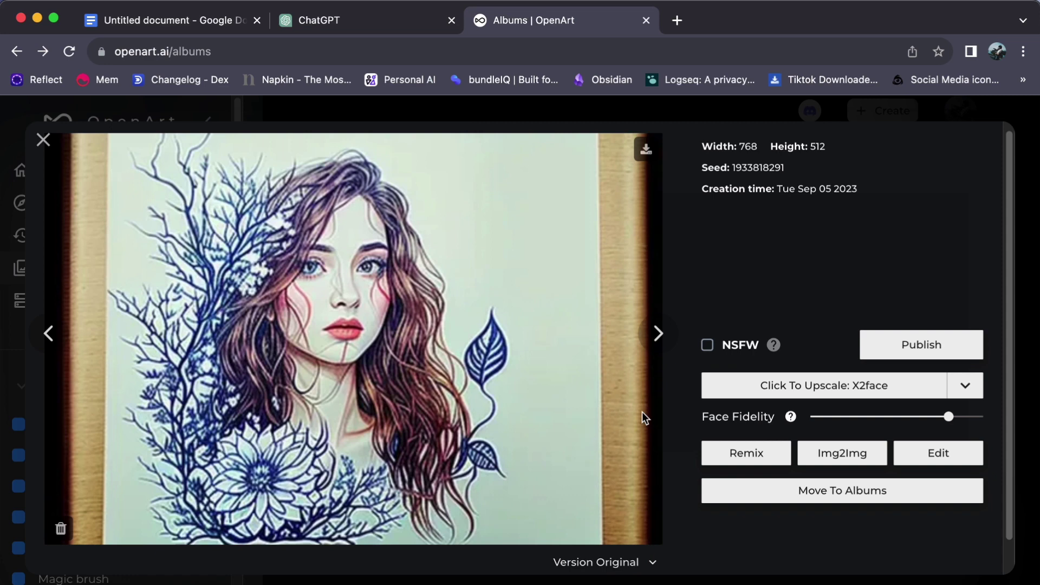